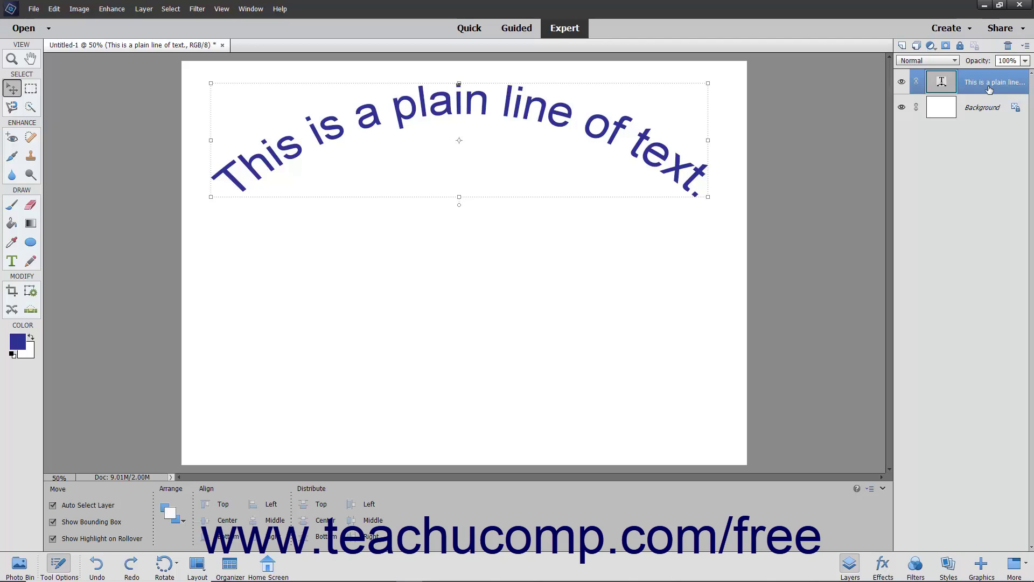
# - With the arched text layer and Type tool selected, show the Wow Neon text styles
pyautogui.click(989, 90)
pyautogui.click(12, 261)
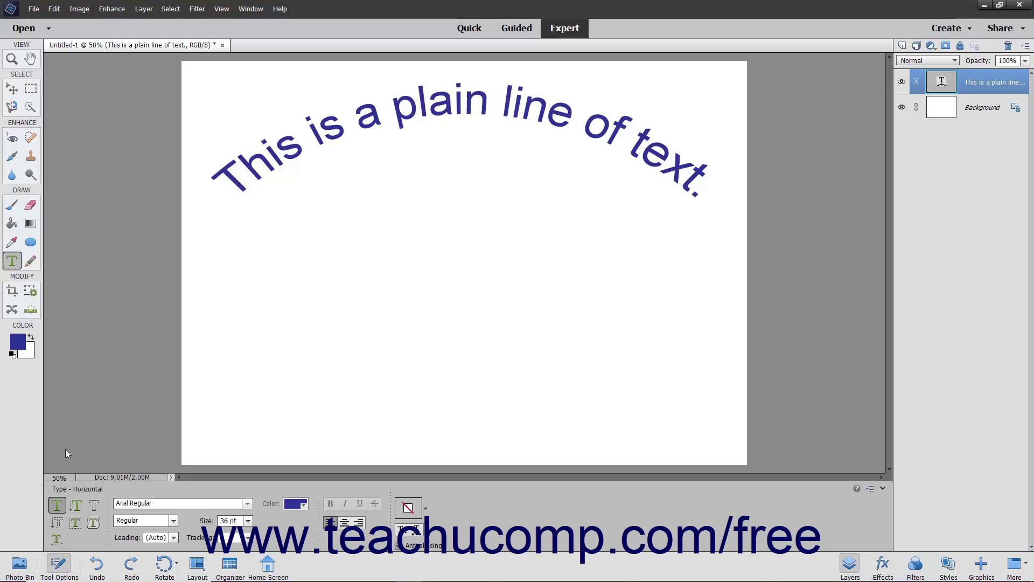
pyautogui.click(62, 505)
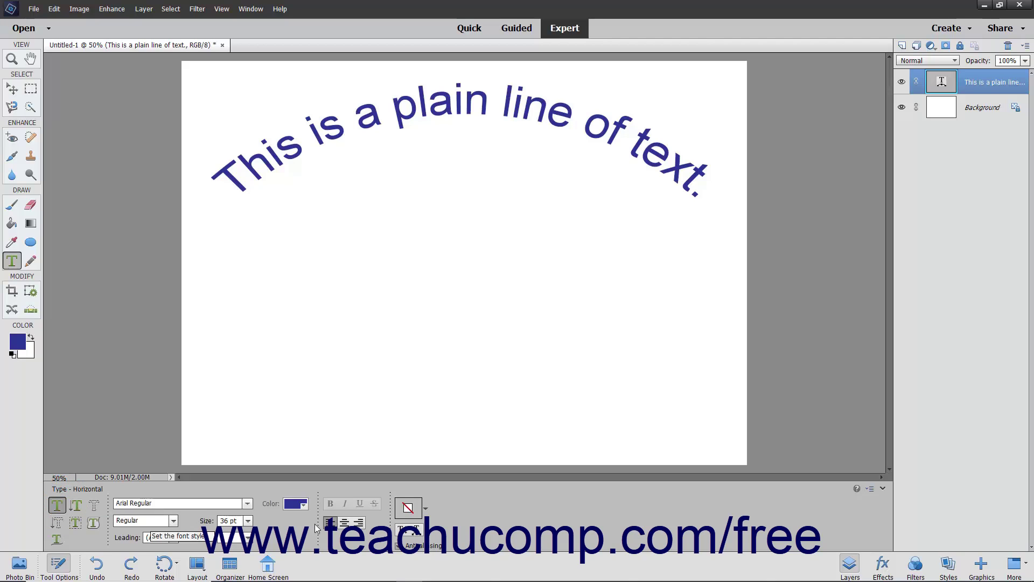
pyautogui.click(427, 507)
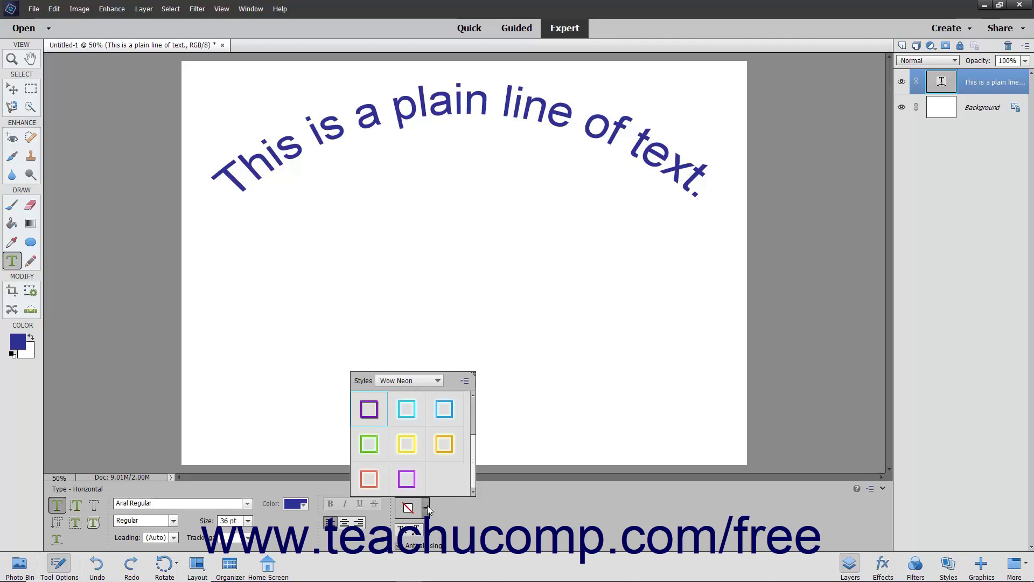
pyautogui.click(438, 380)
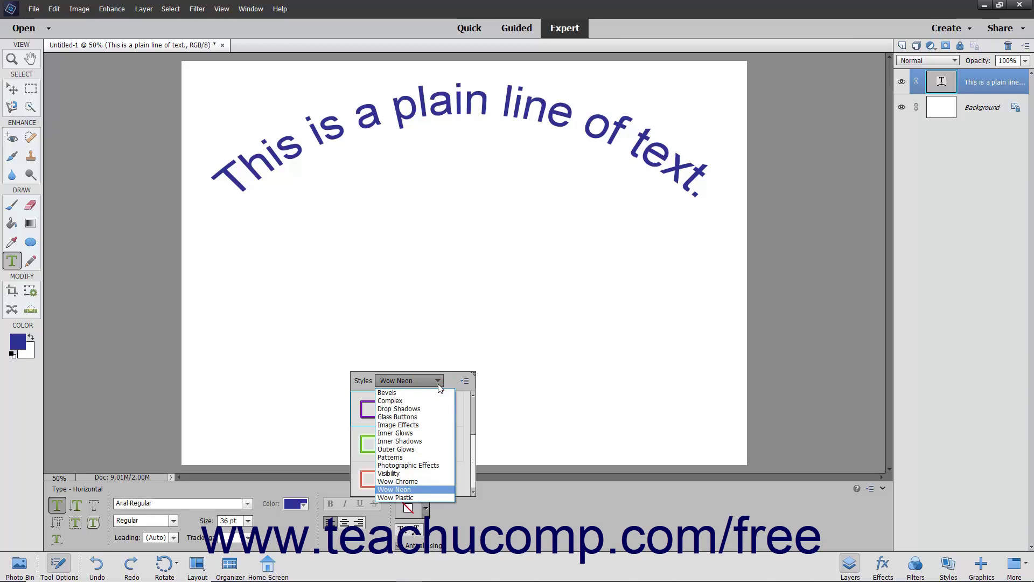
pyautogui.click(408, 489)
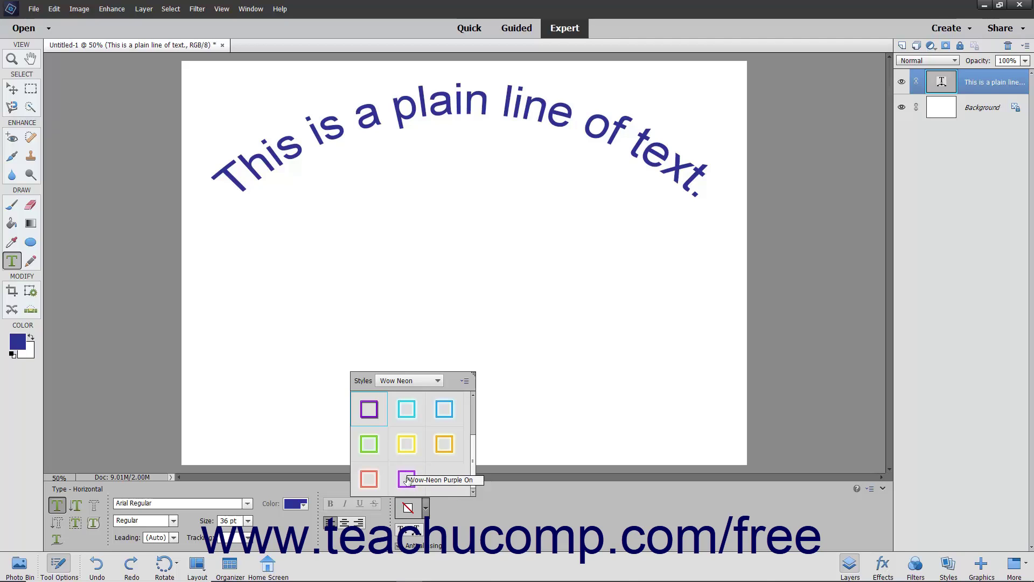
# - Apply a purple Wow Neon style, then a grey embossed style from the Bevels category
pyautogui.click(370, 409)
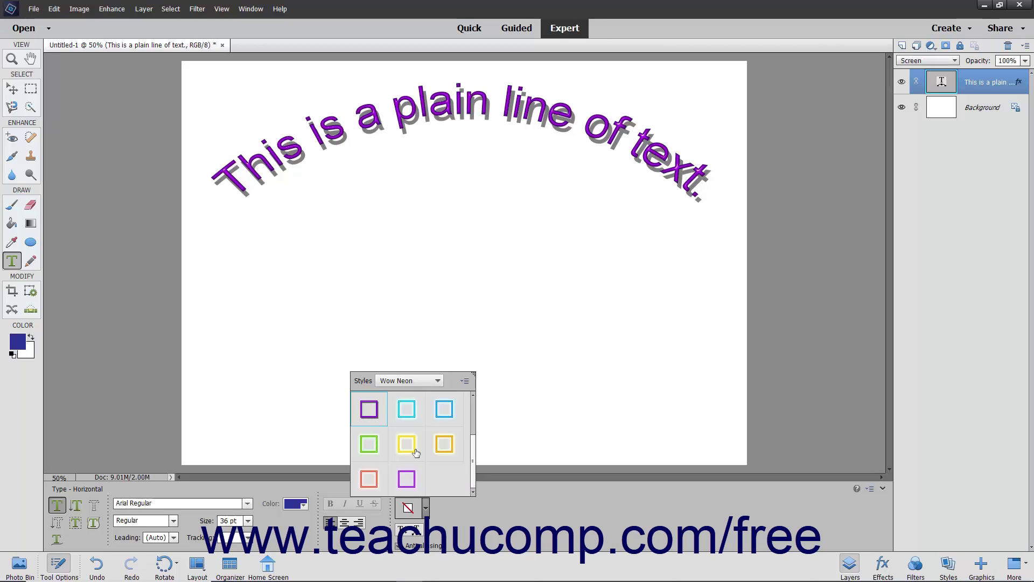
pyautogui.click(432, 381)
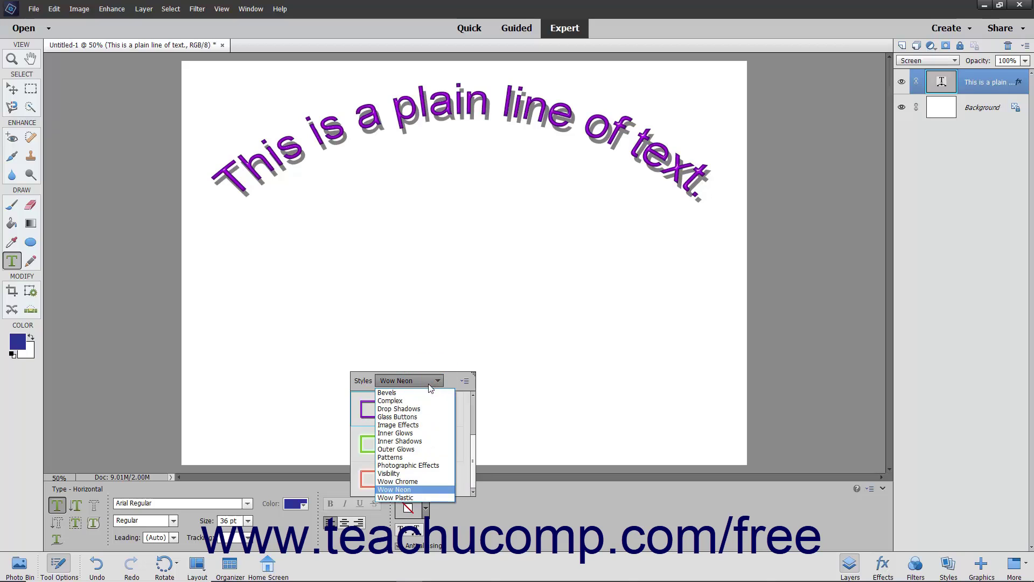
pyautogui.click(424, 393)
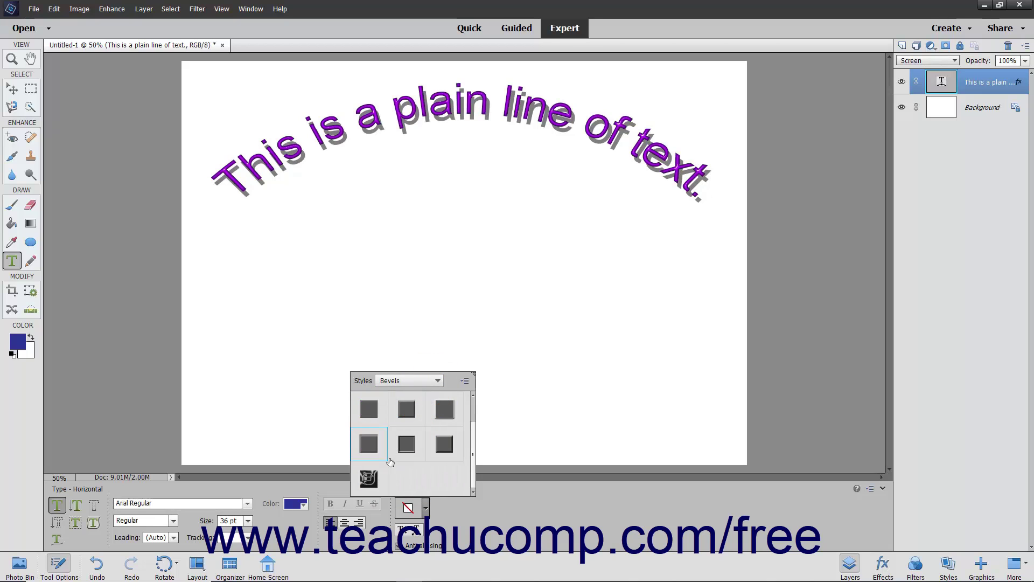
pyautogui.click(371, 447)
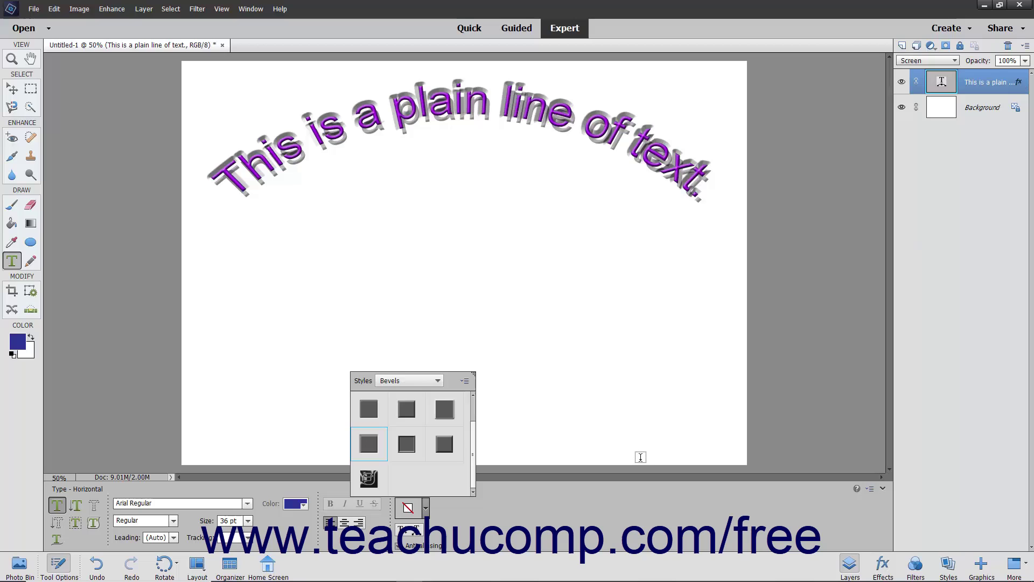
pyautogui.click(596, 504)
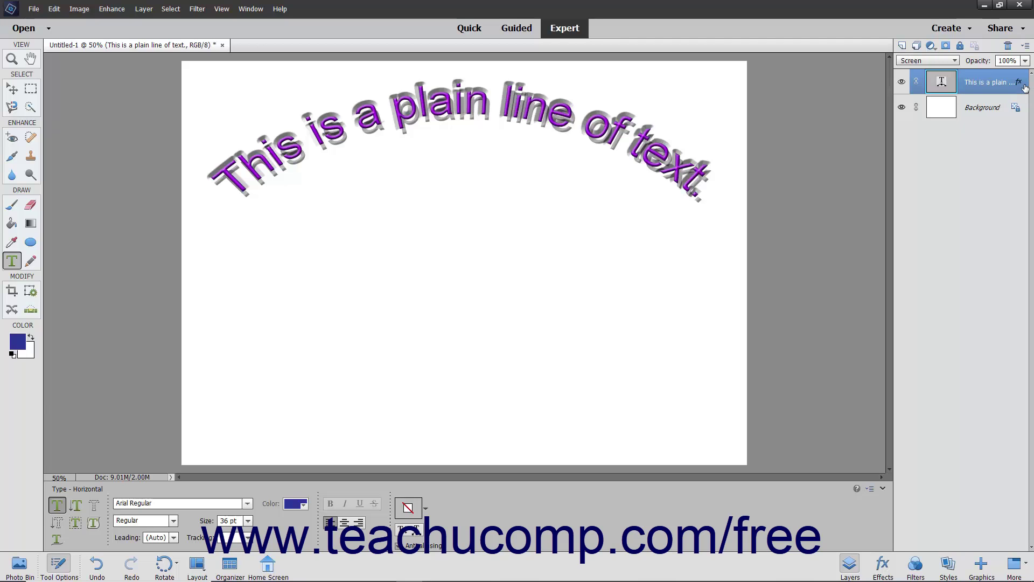
# - In Style Settings, disable Bevel and set Drop Shadow size 7 px, distance 63 px
pyautogui.doubleClick(1022, 84)
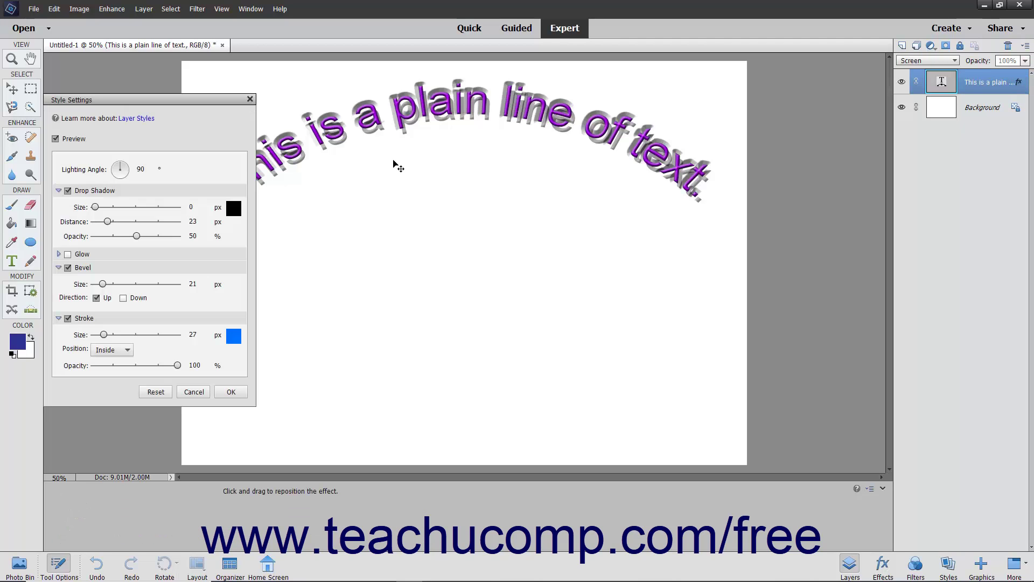
pyautogui.click(68, 267)
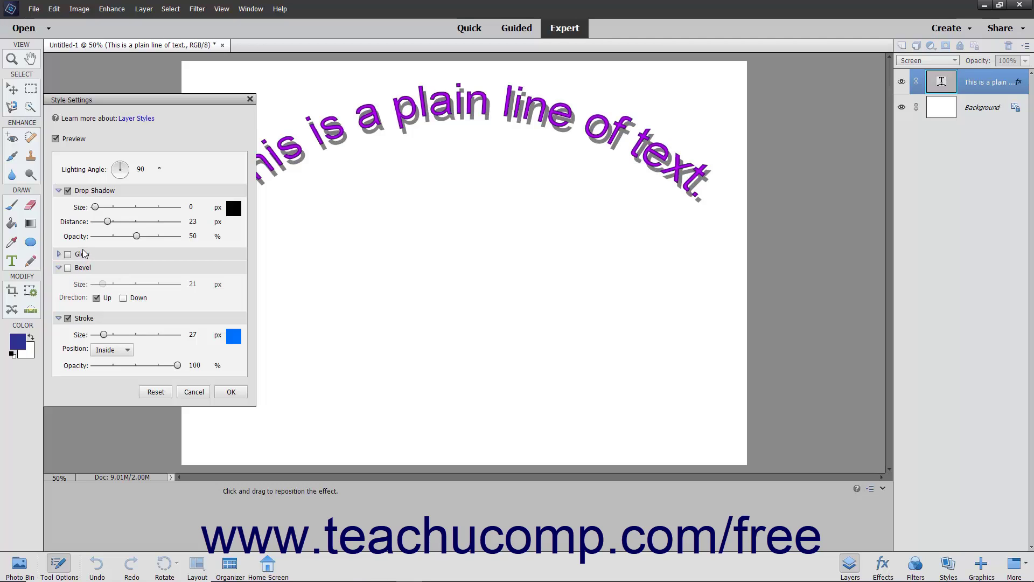
pyautogui.click(98, 207)
pyautogui.moveTo(98, 208); pyautogui.dragTo(126, 224)
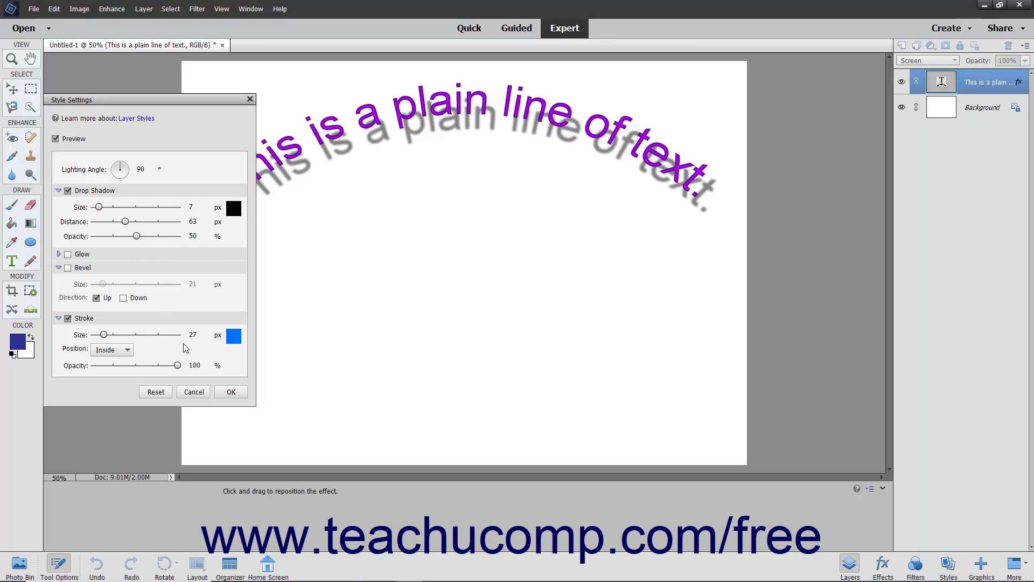
pyautogui.click(221, 396)
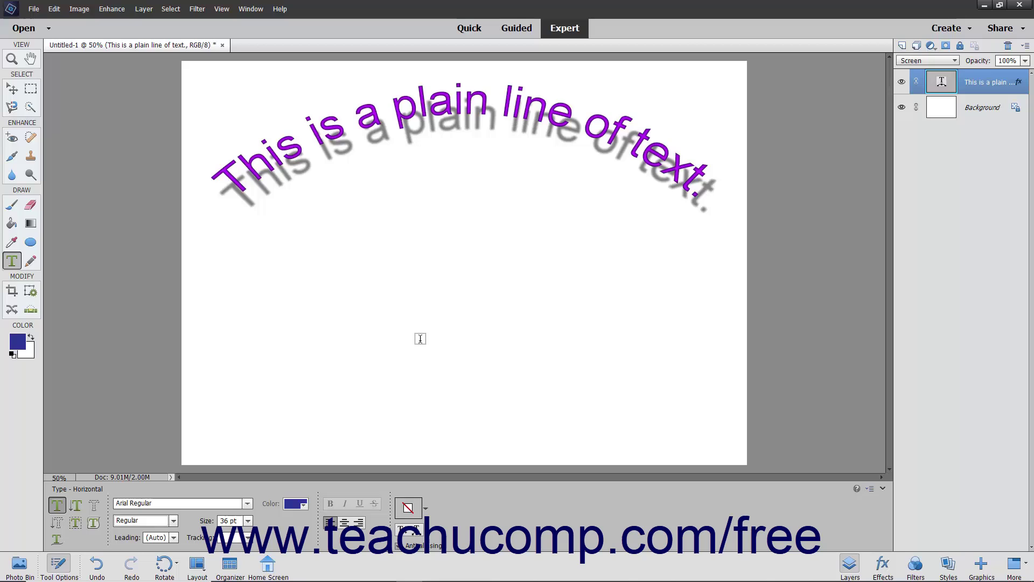
# - Select the styled text layer and show its fx menu with Clear Layer Style
pyautogui.click(985, 82)
pyautogui.rightClick(1022, 86)
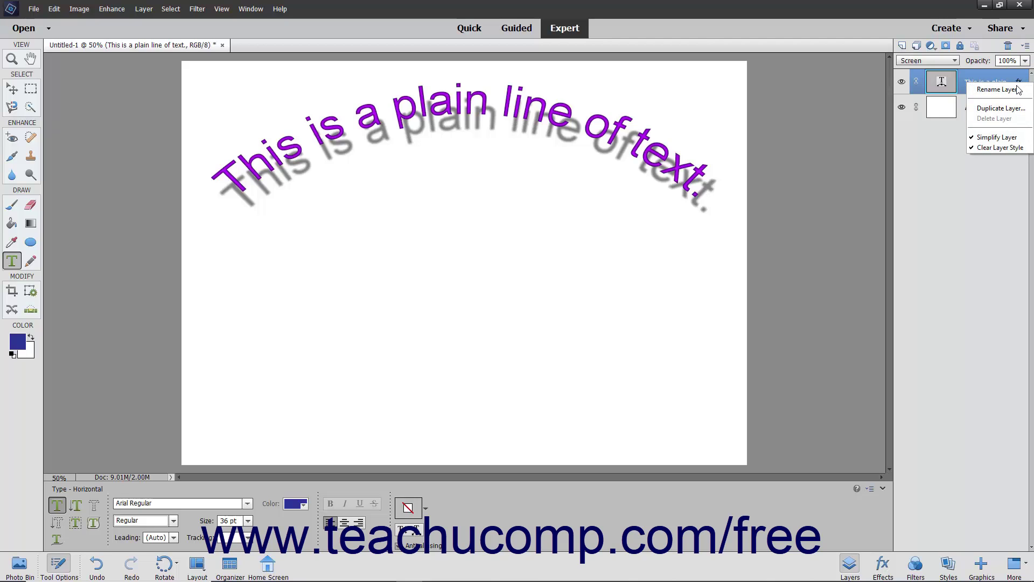